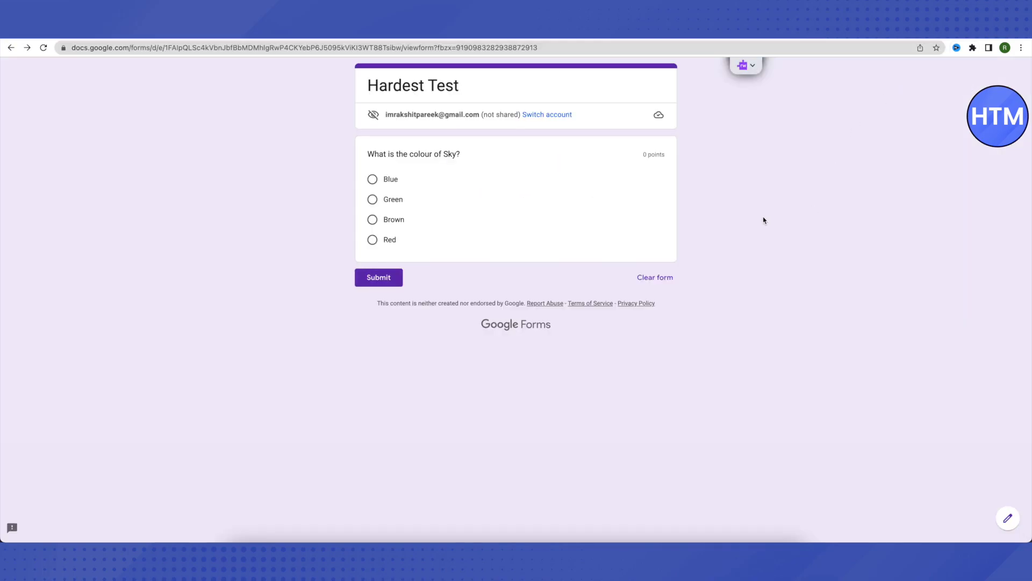
# Bring up the form page's right-click menu to reach View Page Source.
pyautogui.rightClick(743, 187)
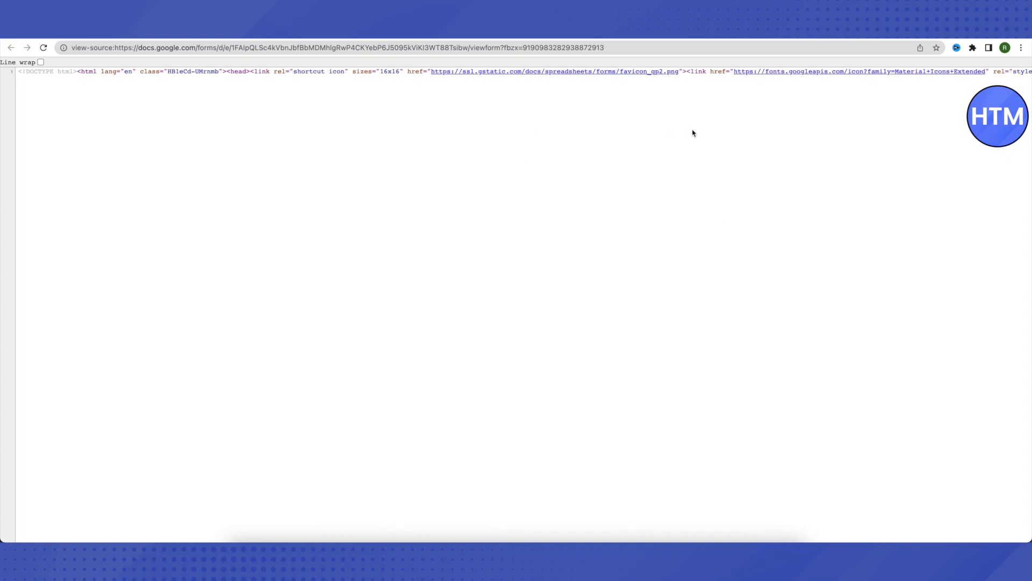
# Select the question text 'What is the colour of Sky?' on the Hardest Test form.
pyautogui.click(895, 33)
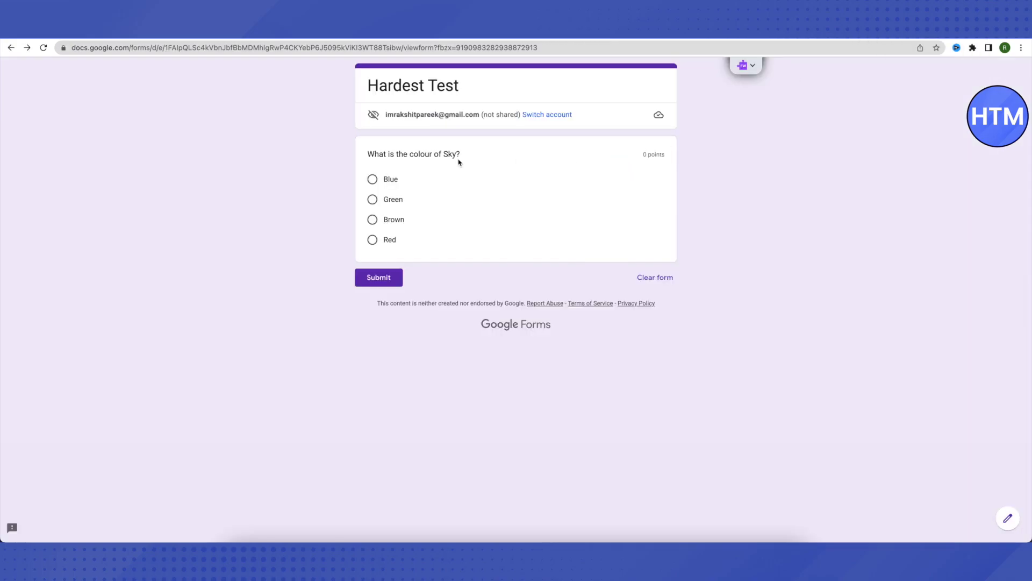
pyautogui.moveTo(467, 157); pyautogui.dragTo(359, 158)
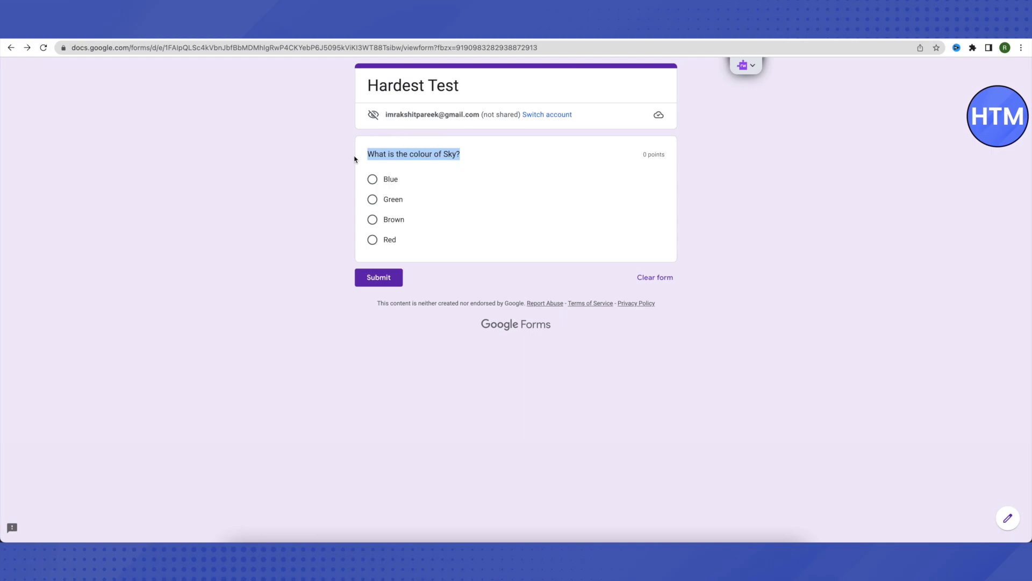
pyautogui.hotkey('ctrl', 'a')
pyautogui.moveTo(476, 159); pyautogui.dragTo(301, 153)
pyautogui.click(936, 37)
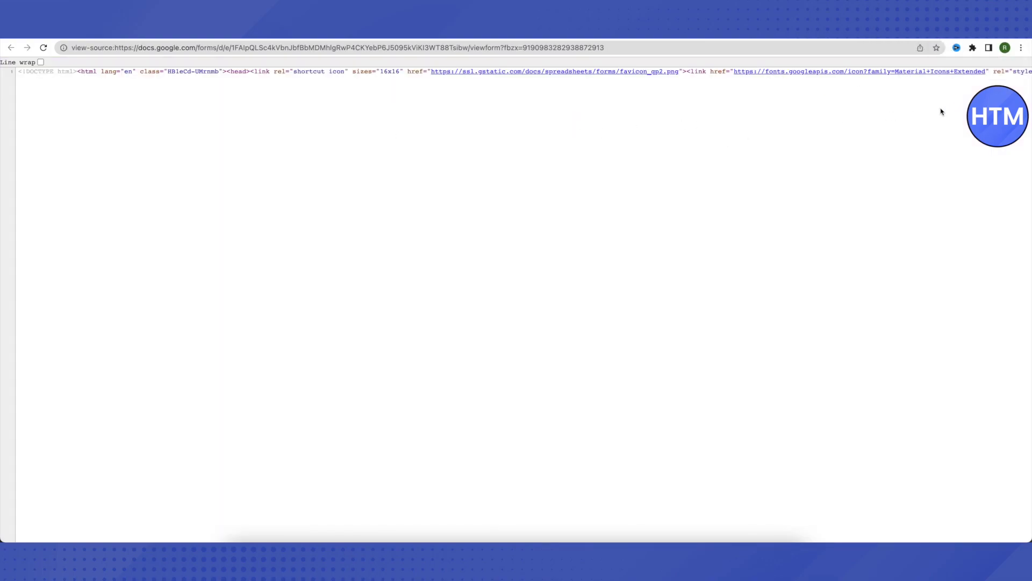
# Find the sky-colour question in the page source and select its ID 801782070.
pyautogui.click(1023, 48)
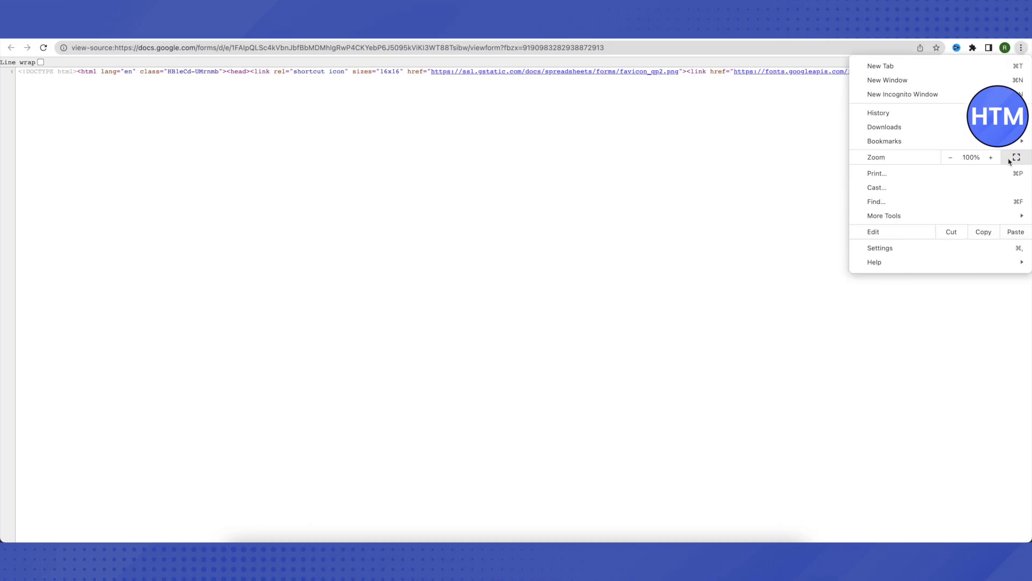
pyautogui.click(880, 206)
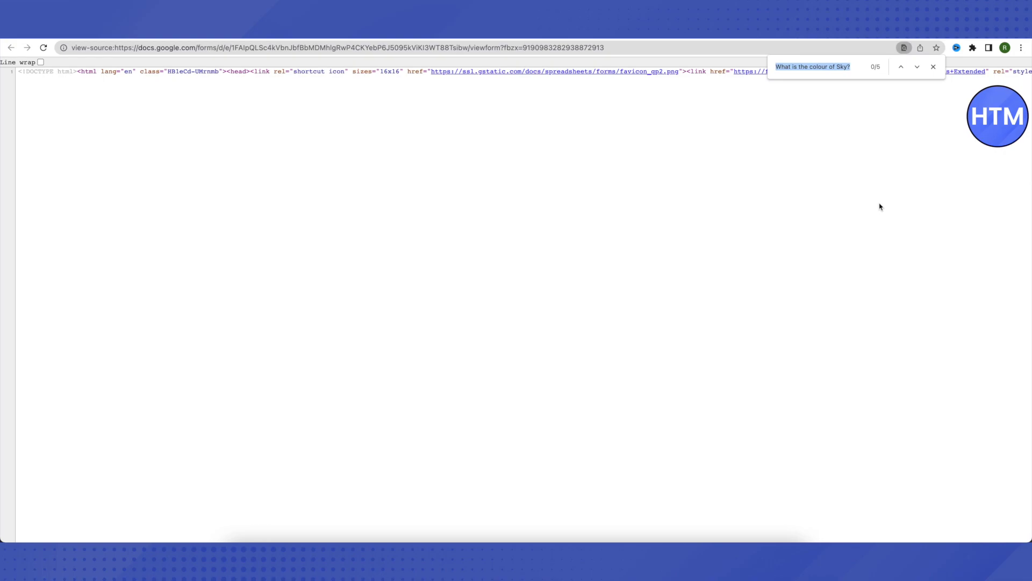
pyautogui.press('Return')
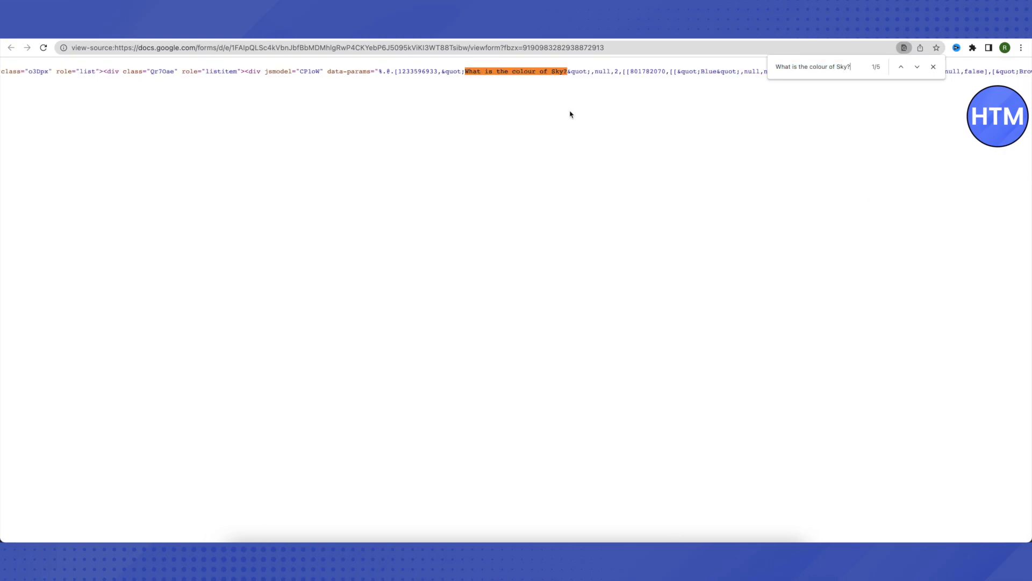
pyautogui.hscroll(3, 571, 114)
pyautogui.hscroll(2, 571, 114)
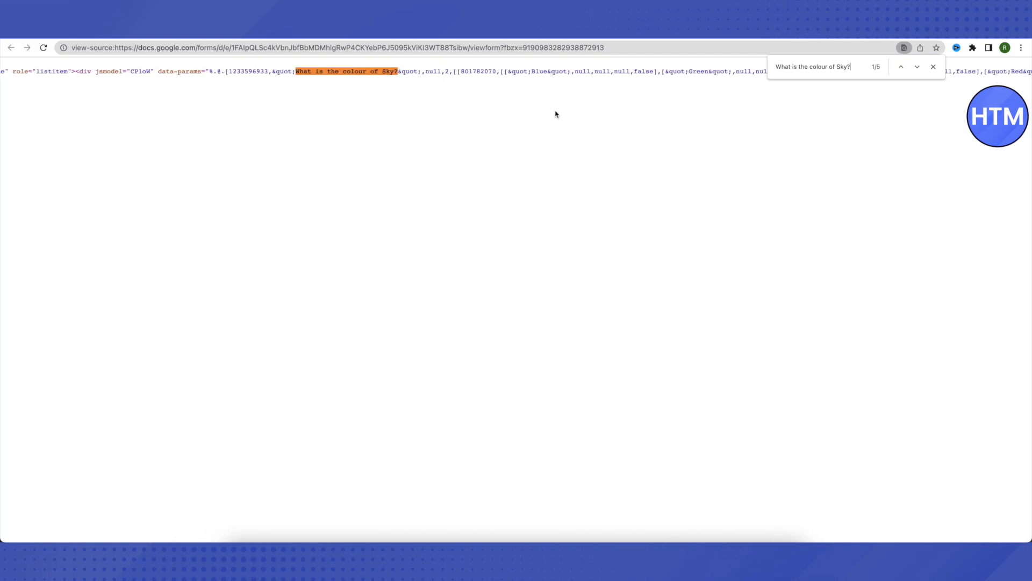
pyautogui.hscroll(2, 558, 113)
pyautogui.press('Escape')
pyautogui.hotkey('ctrl', 'w')
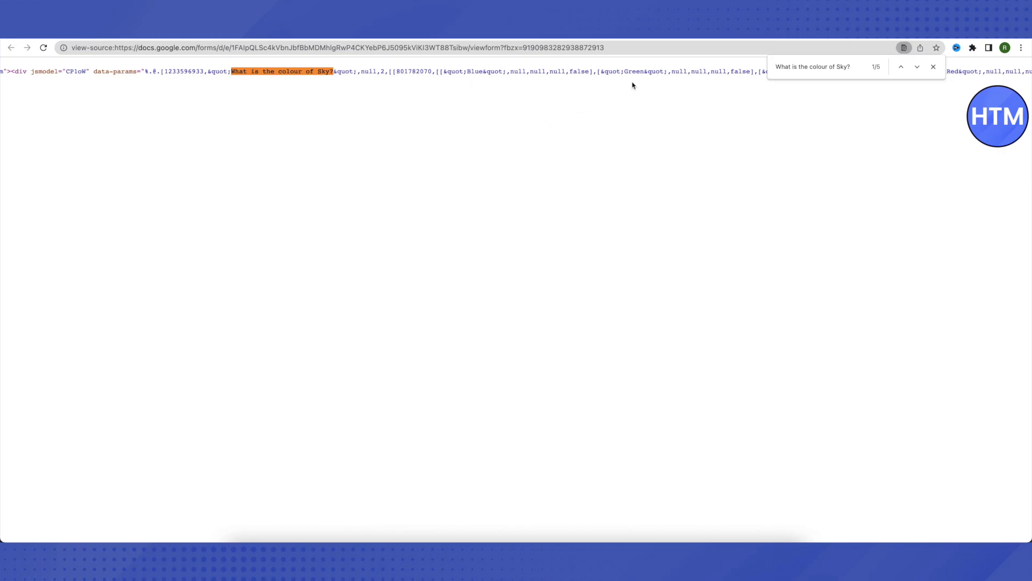
pyautogui.hscroll(2, 631, 86)
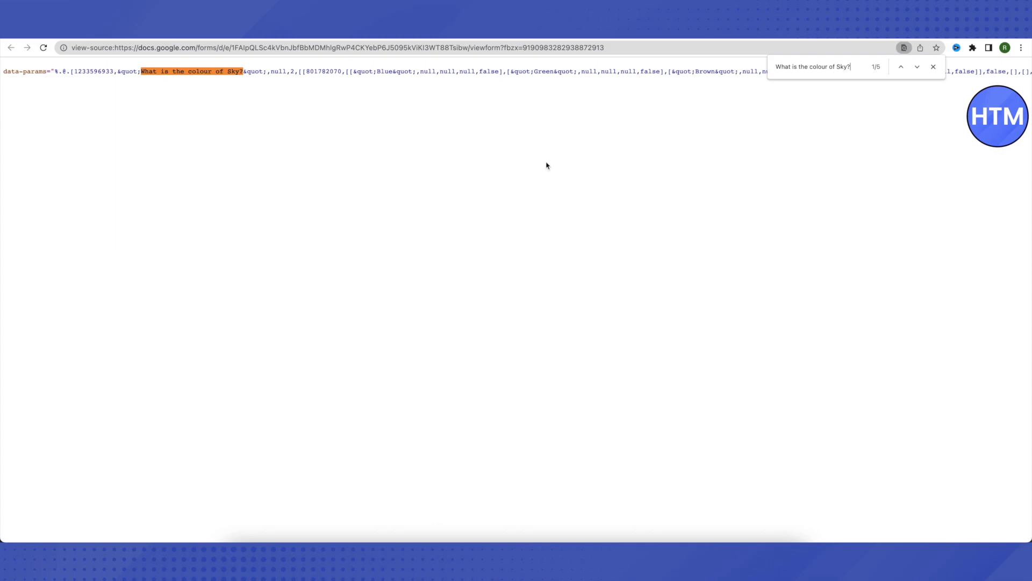
pyautogui.hscroll(1, 471, 178)
pyautogui.hscroll(1, 469, 179)
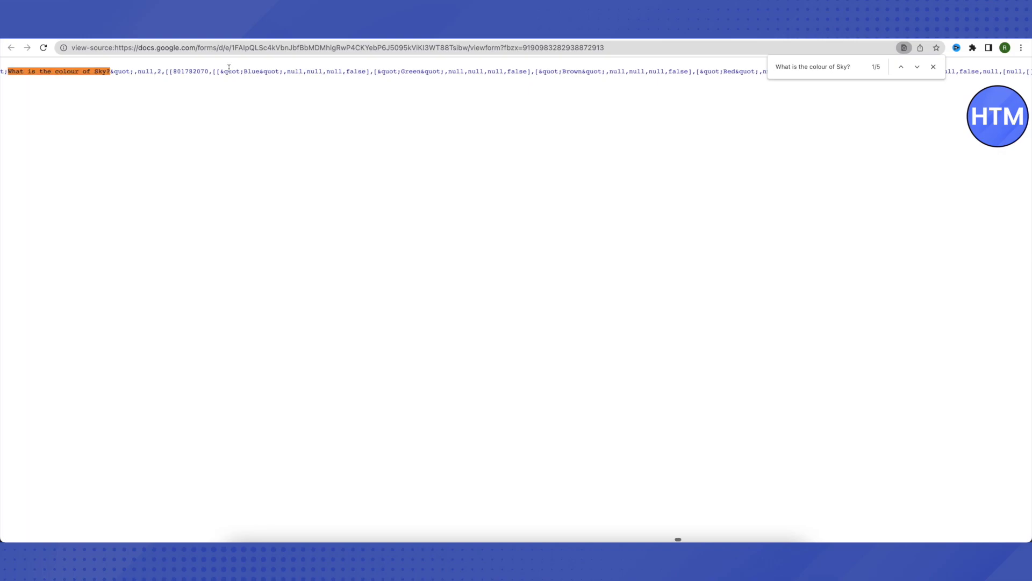
pyautogui.hscroll(-1, 355, 92)
pyautogui.hscroll(2, 417, 106)
pyautogui.hscroll(-2, 416, 107)
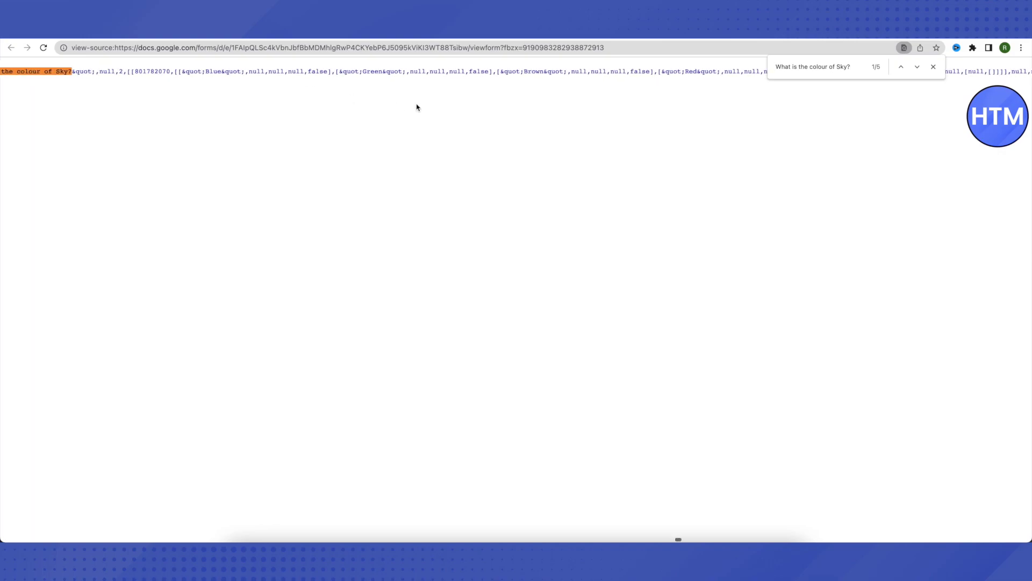
pyautogui.hscroll(-2, 267, 85)
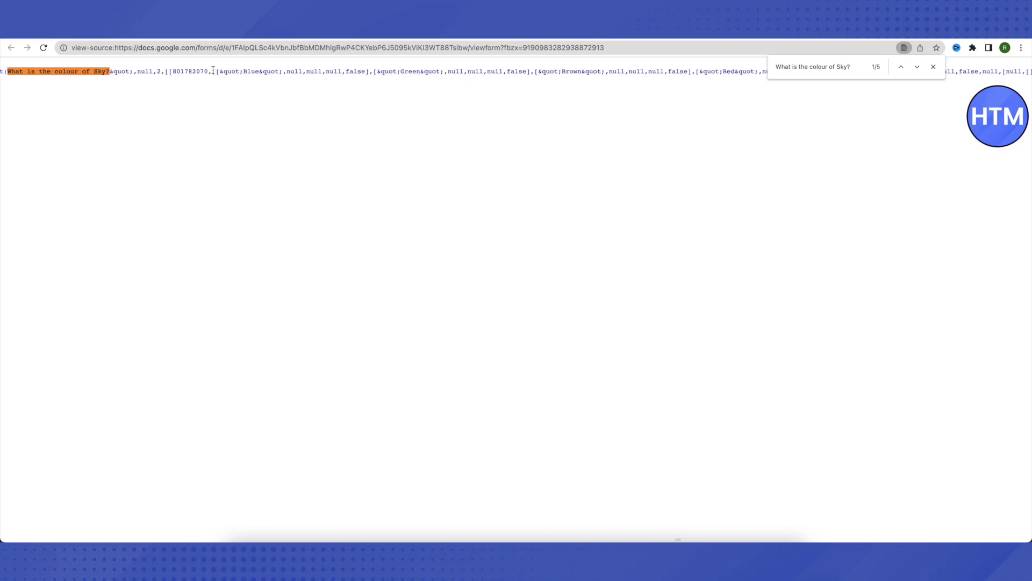
pyautogui.moveTo(213, 72); pyautogui.dragTo(173, 73)
# Choose Blue for 'What is the colour of Sky?' on the Hardest Test form.
pyautogui.hotkey('ctrl', 'w')
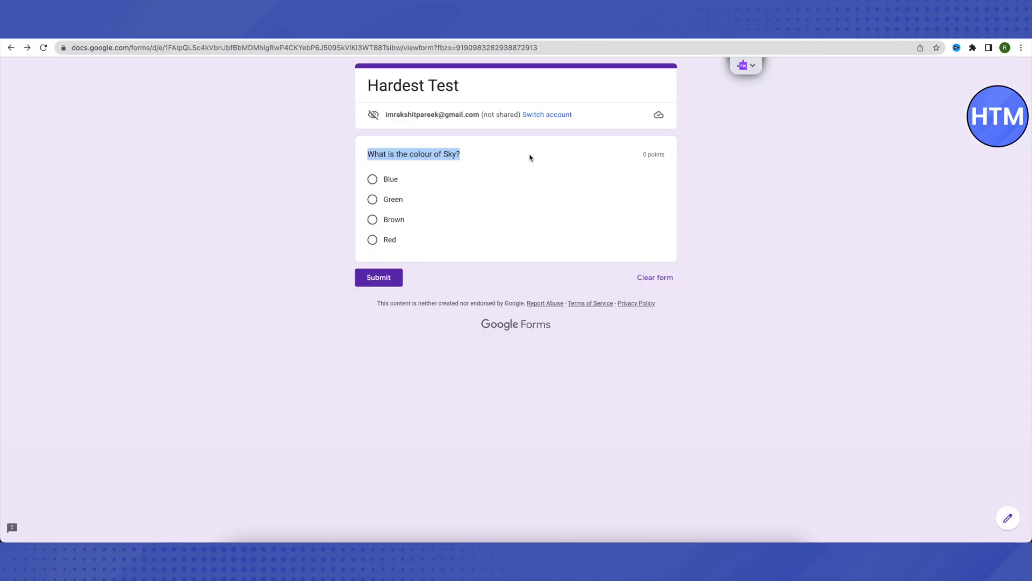
pyautogui.click(488, 166)
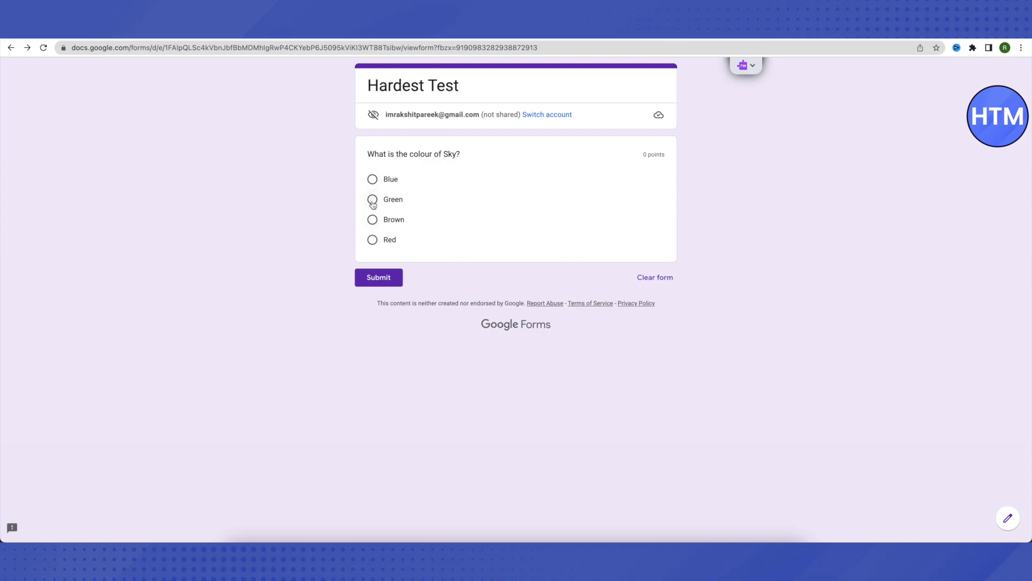
pyautogui.click(373, 179)
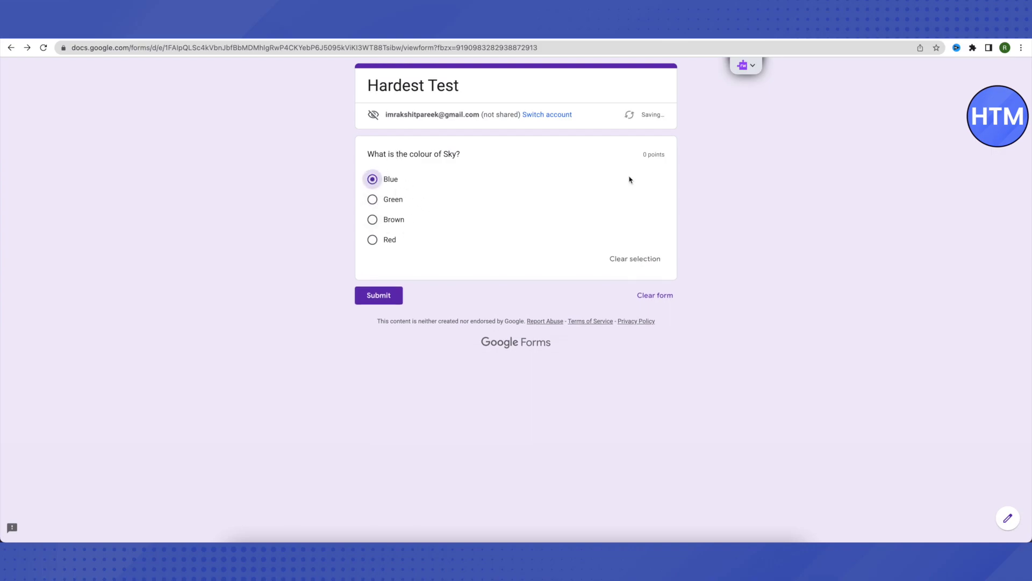